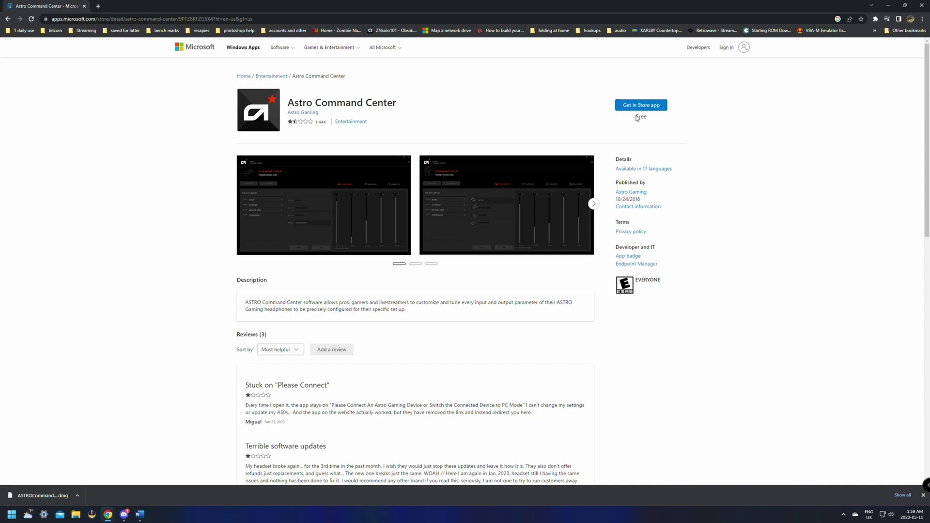
- Download the ASTRO Command Center installer for PC (AstroCommandCenter.msi) from the support page
scroll(591, 133, down, 3)
scroll(591, 133, up, 3)
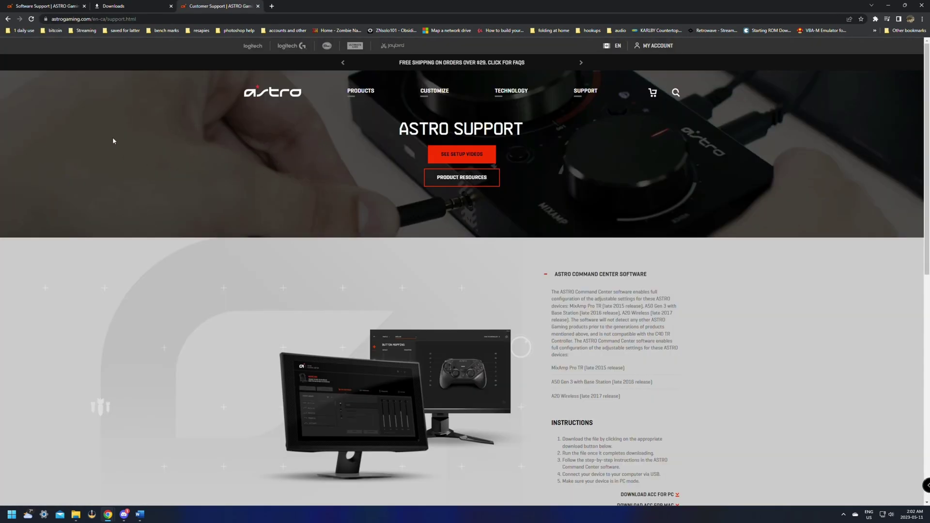
scroll(536, 222, down, 3)
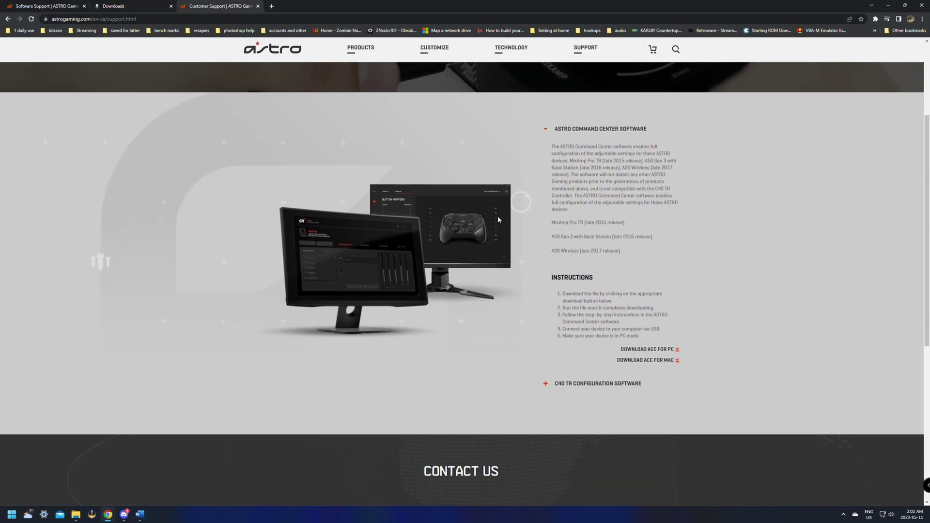
click(642, 350)
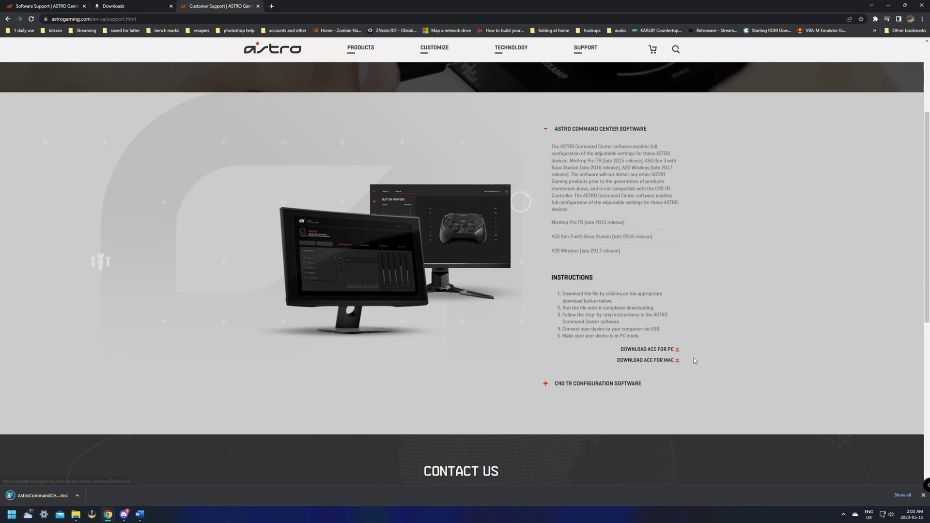
- Copy the support page's address from the address bar
scroll(468, 217, up, 3)
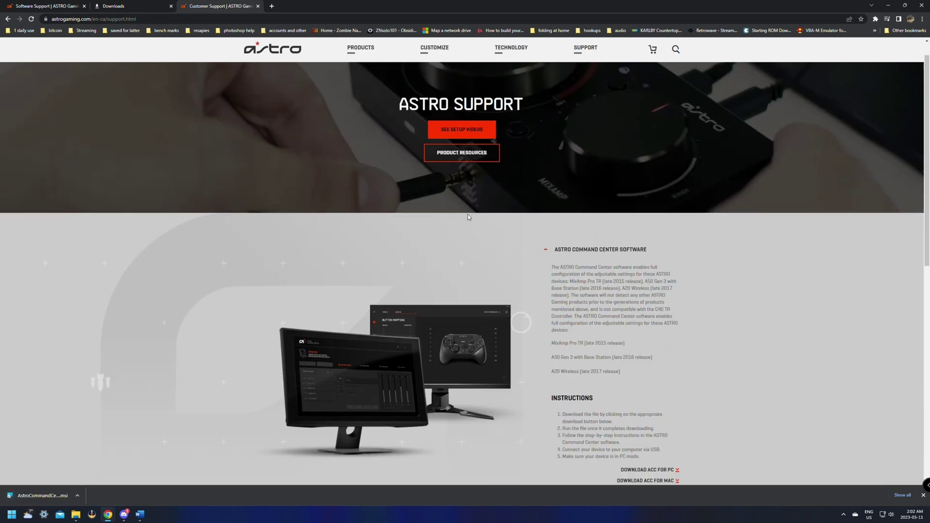
click(99, 19)
right_click(99, 19)
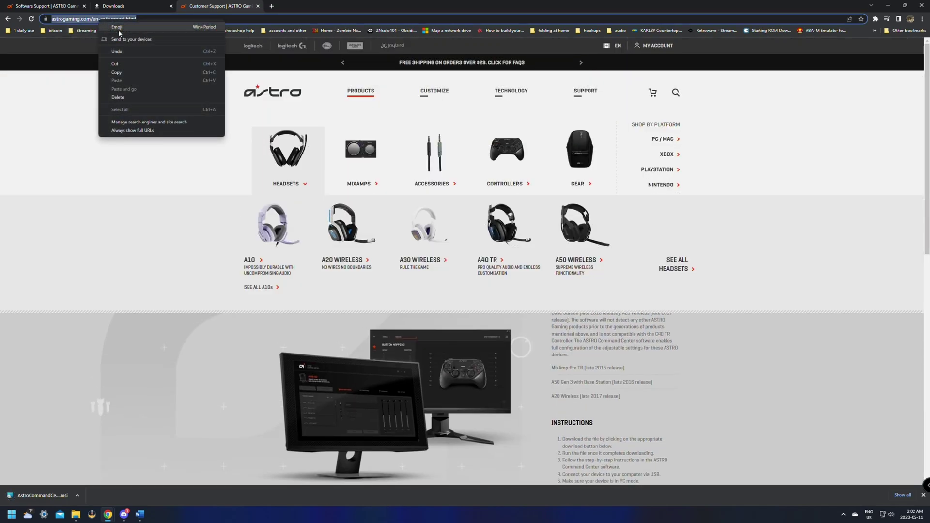
click(116, 72)
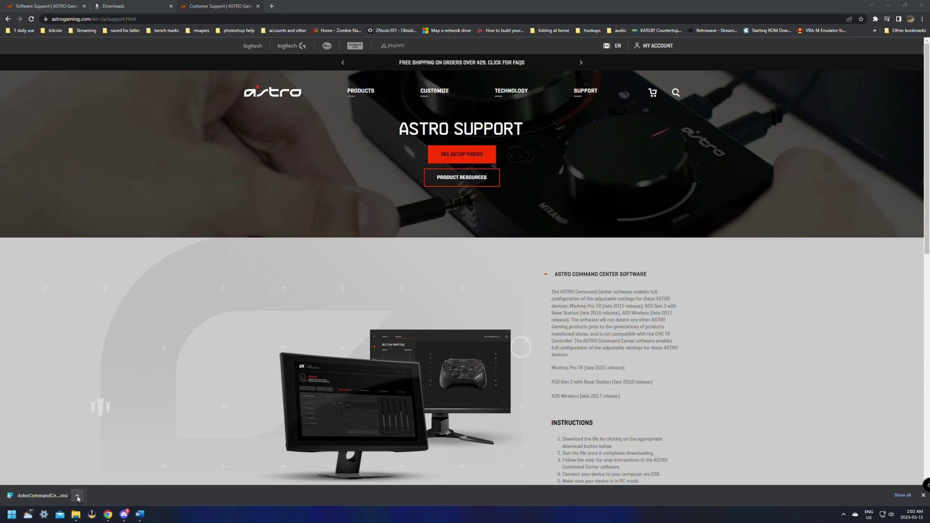
- Run AstroCommandCenter.msi and cancel Setup once it offers to change, repair or remove the install
click(44, 495)
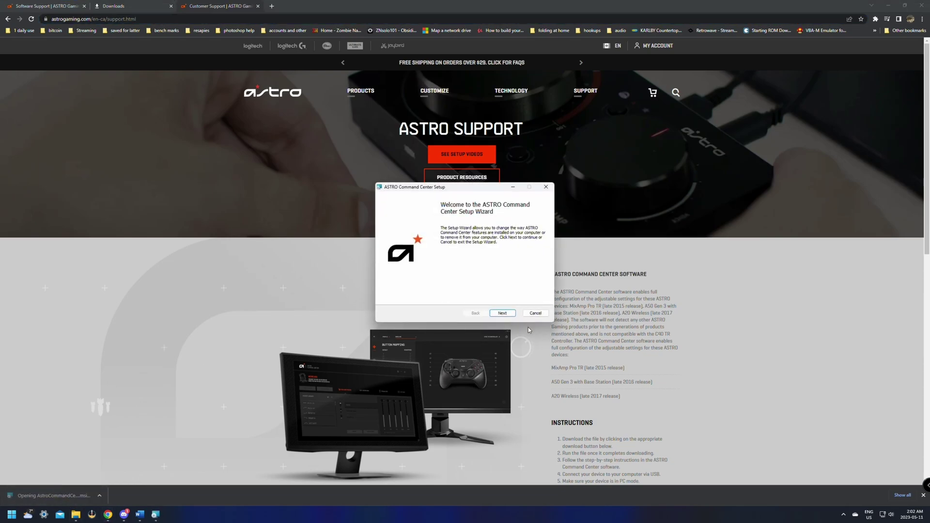
click(504, 313)
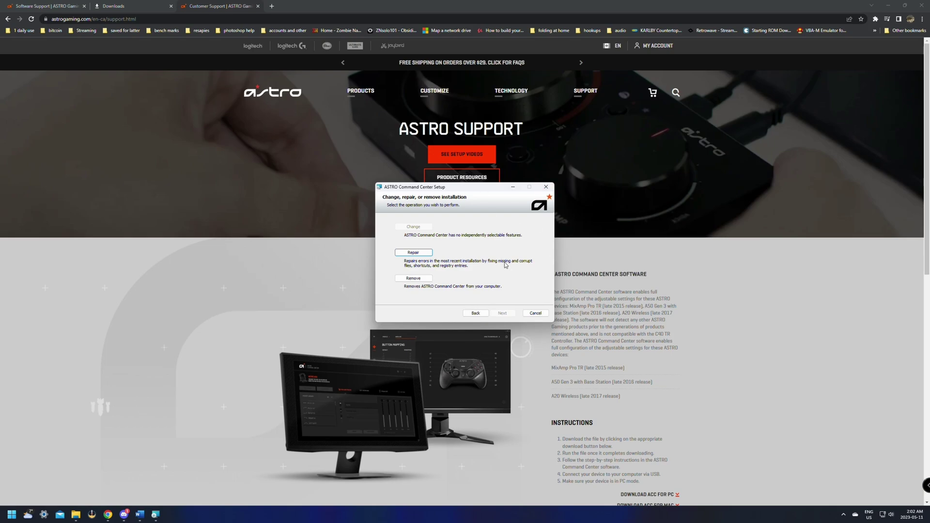
click(546, 189)
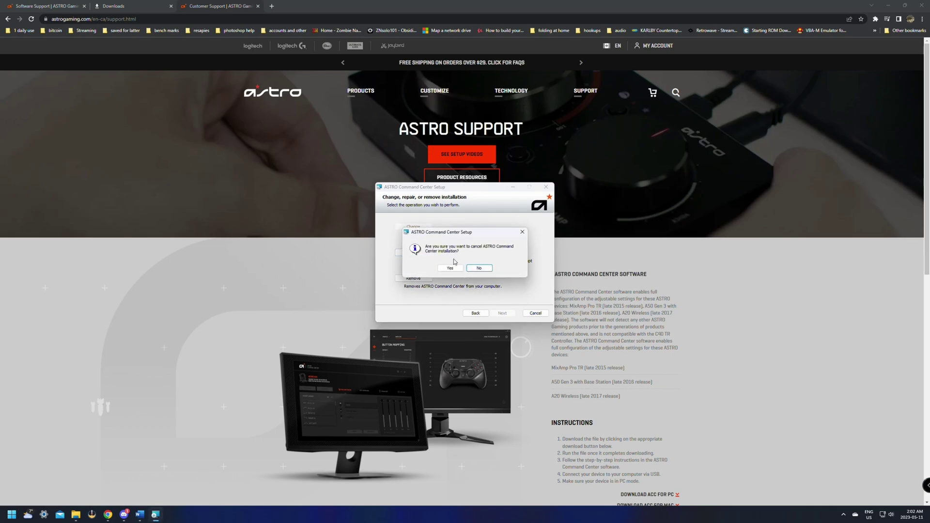
click(451, 270)
mouse_move(353, 109)
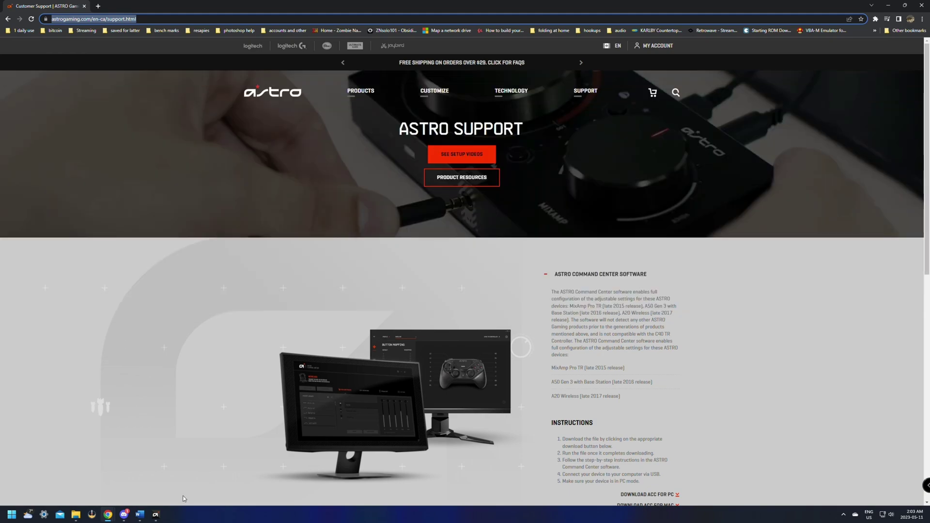
- Bring ASTRO Command Center forward from the taskbar, showing the A50 Wireless equalizer presets
click(156, 516)
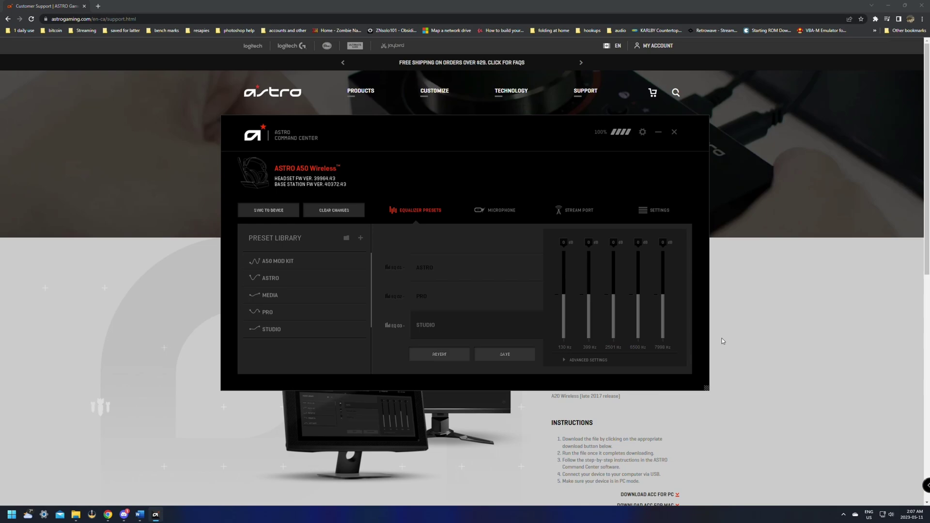
- Close Chrome and the Downloads window, checking the Microphone tab before returning to Equalizer Presets
click(922, 8)
drag(448, 135, 394, 116)
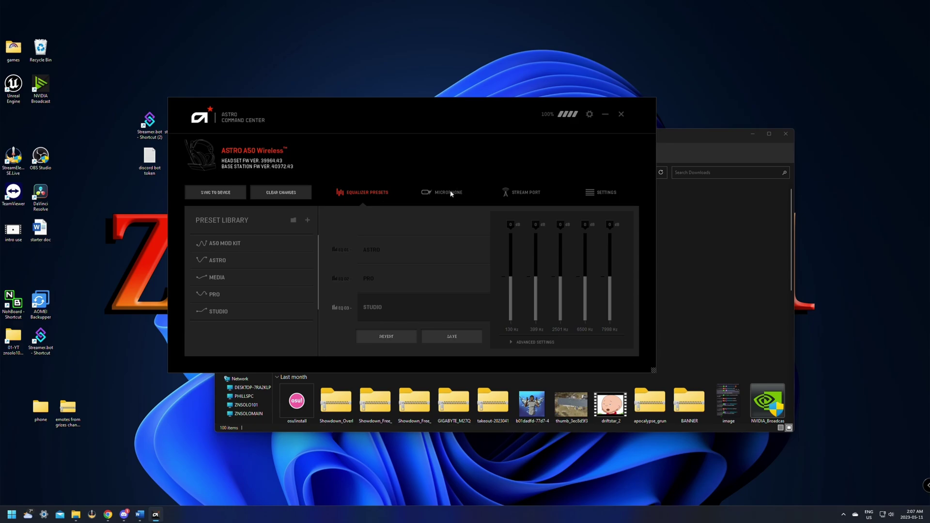
click(439, 195)
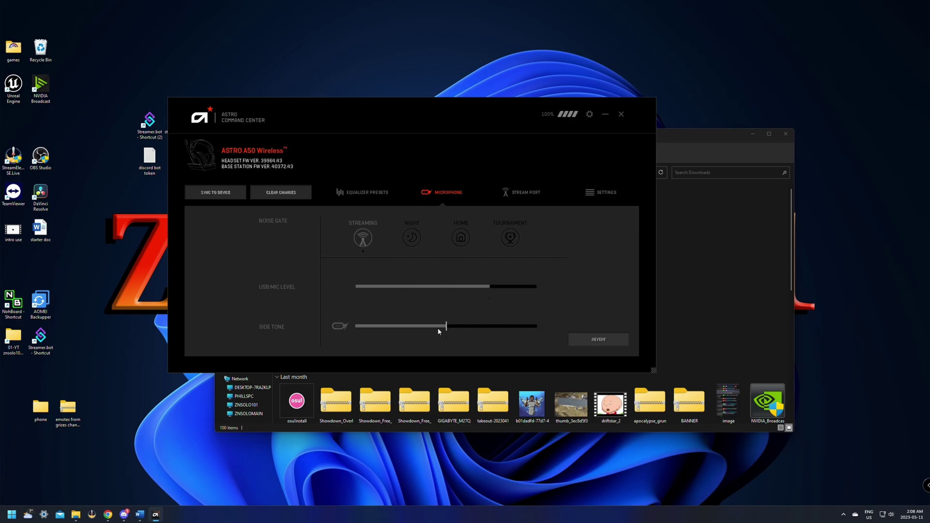
click(361, 193)
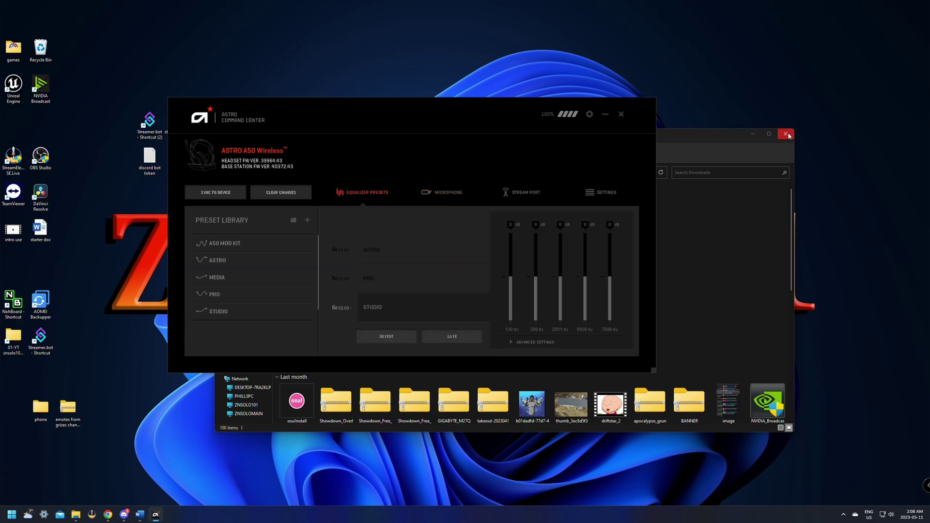
click(785, 134)
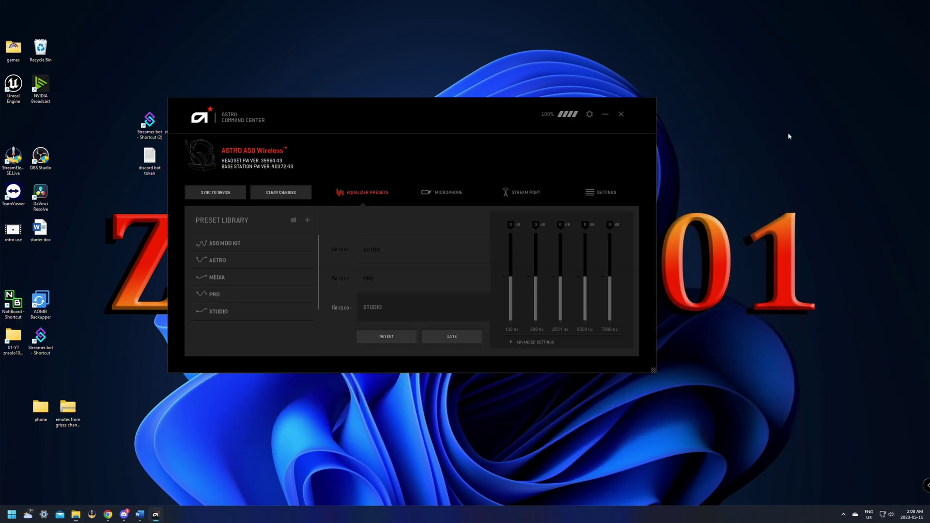
- Open Windows Sound settings from the tray and review the Output and Input device lists
right_click(894, 516)
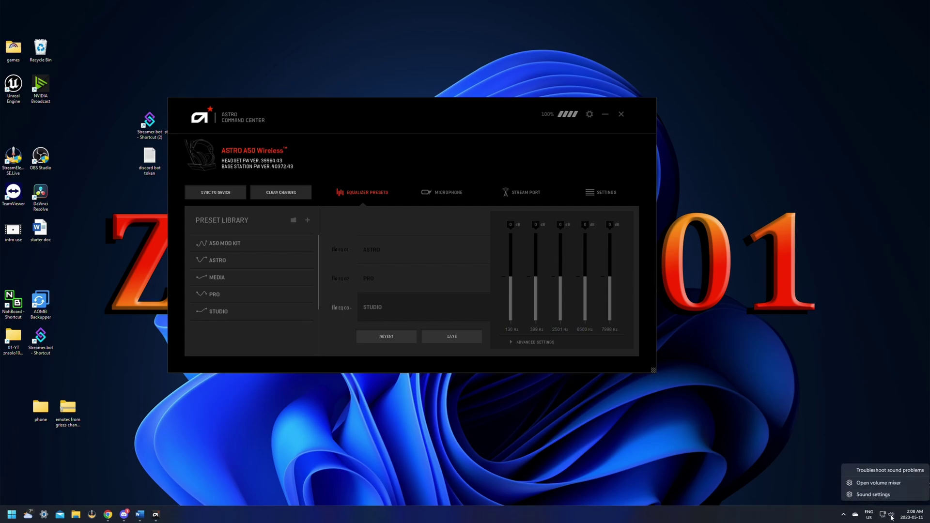
click(901, 497)
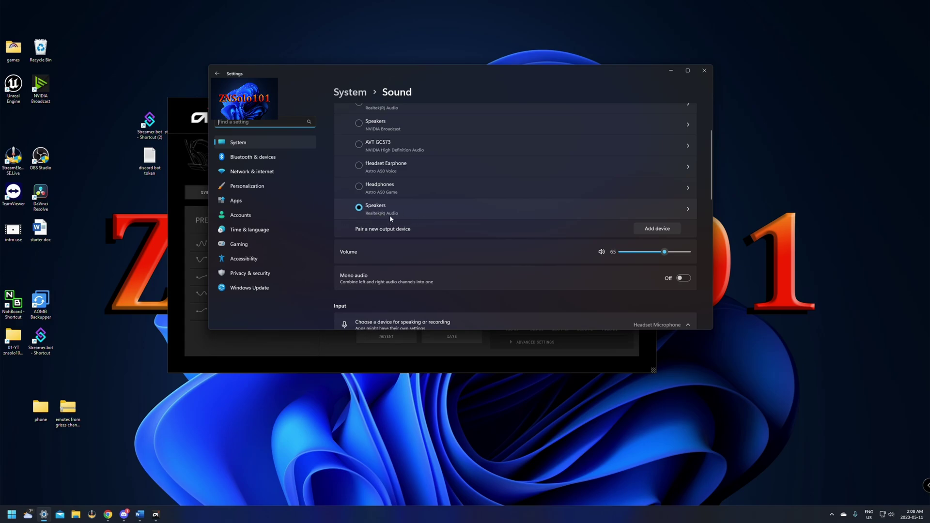
scroll(387, 216, down, 3)
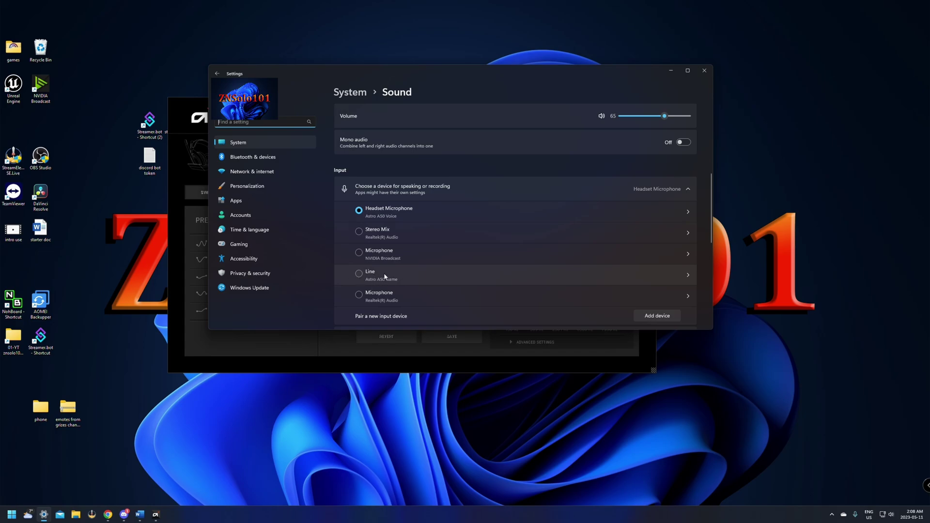
scroll(390, 277, up, 5)
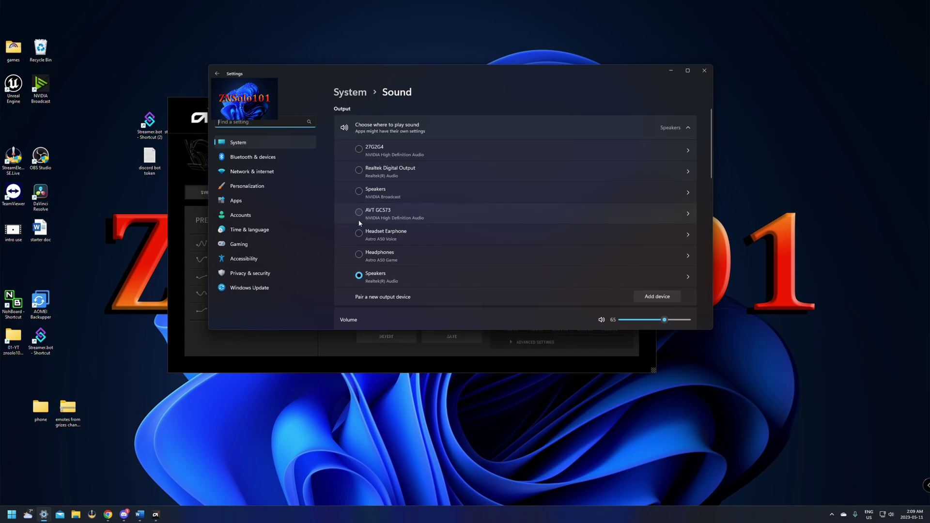
- Open NVIDIA Broadcast and confirm its microphone source stays Microphone (Realtek(R) Audio)
click(832, 515)
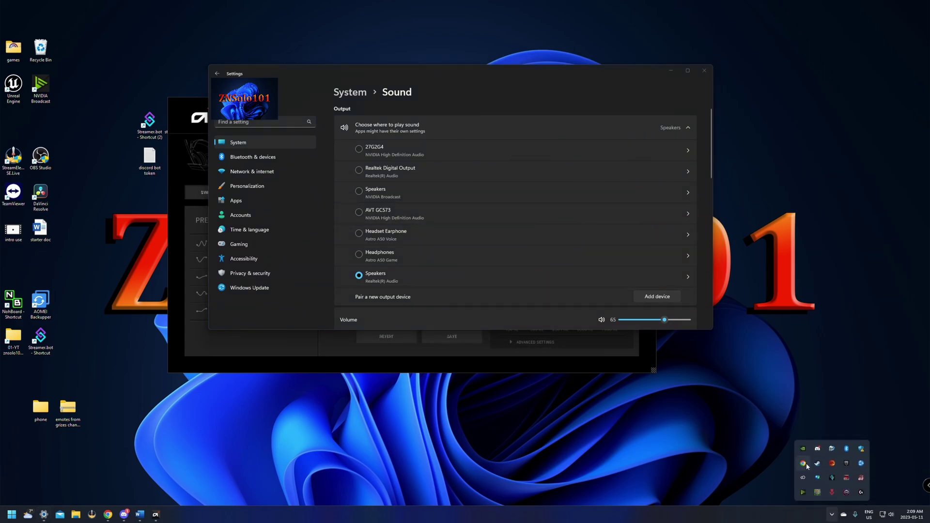
click(803, 492)
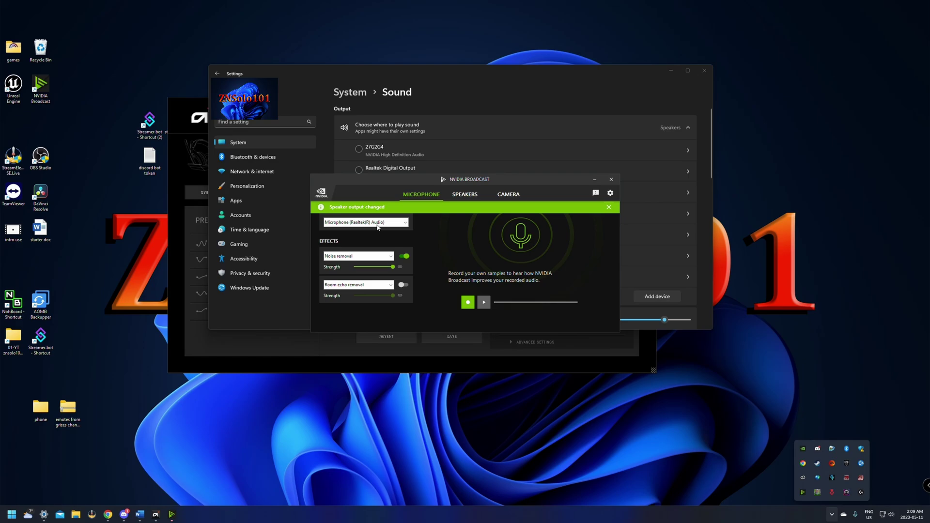
click(377, 224)
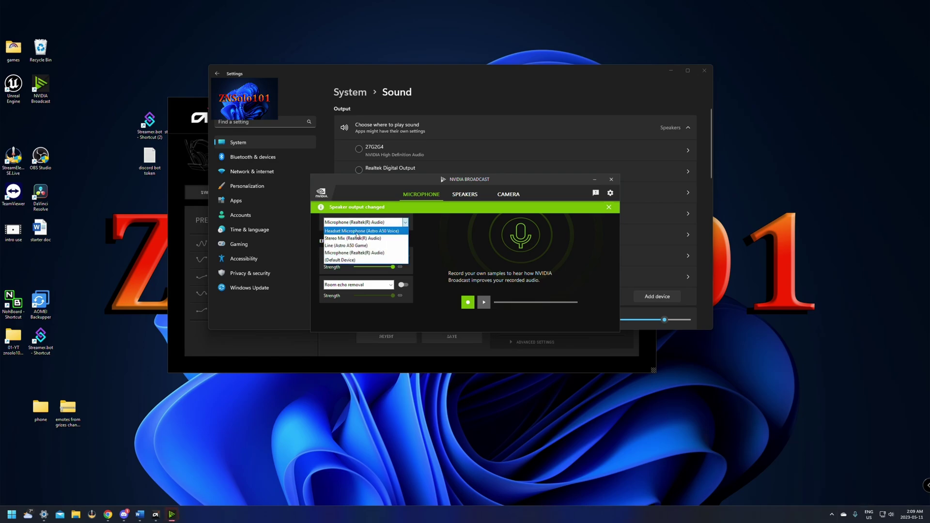
click(553, 185)
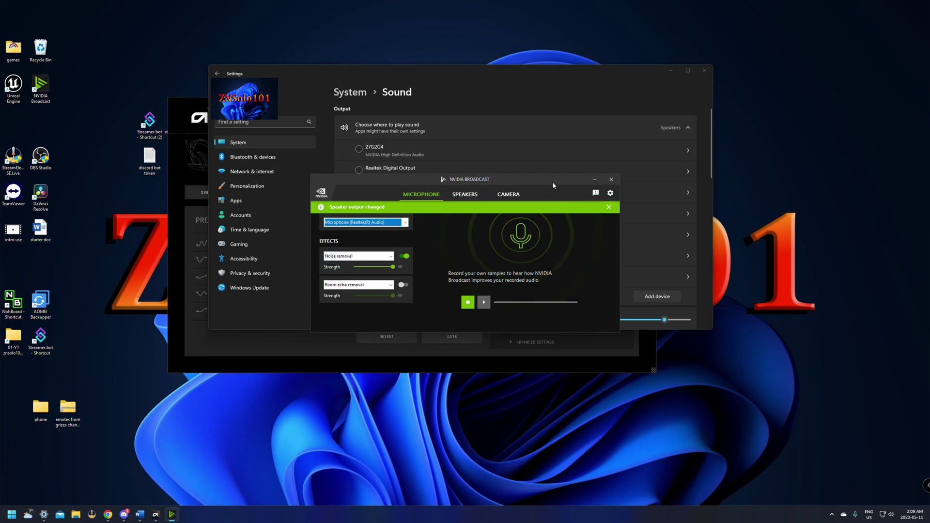
- Close NVIDIA Broadcast and open the classic Sound panel, centred on screen
click(611, 179)
scroll(414, 208, down, 8)
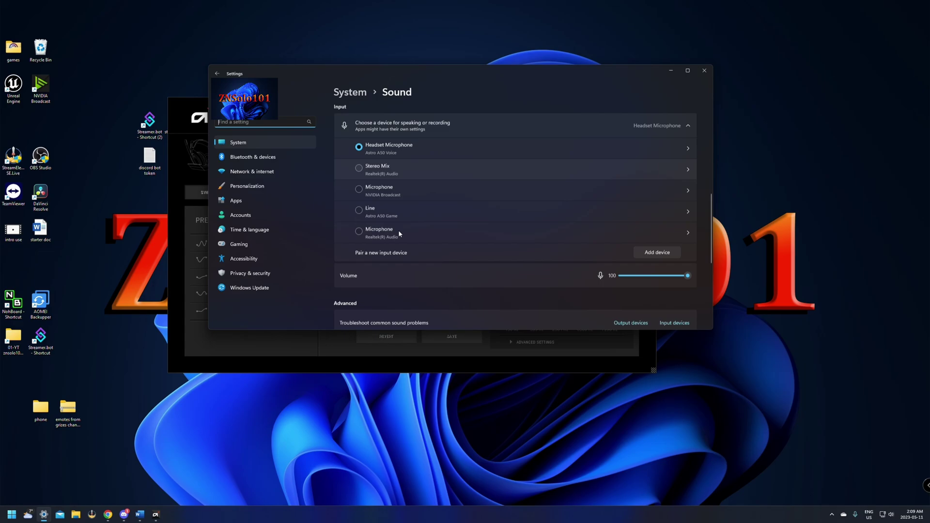
click(405, 263)
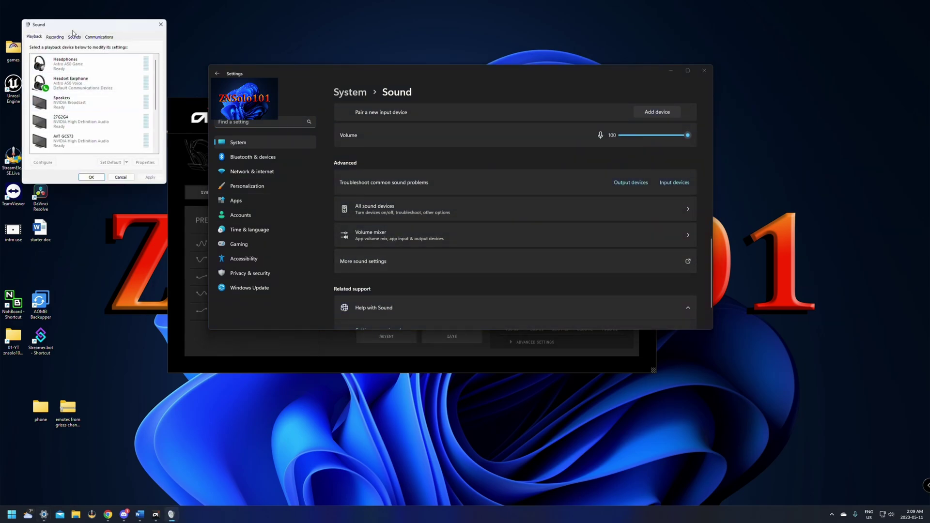
drag(73, 30, 320, 72)
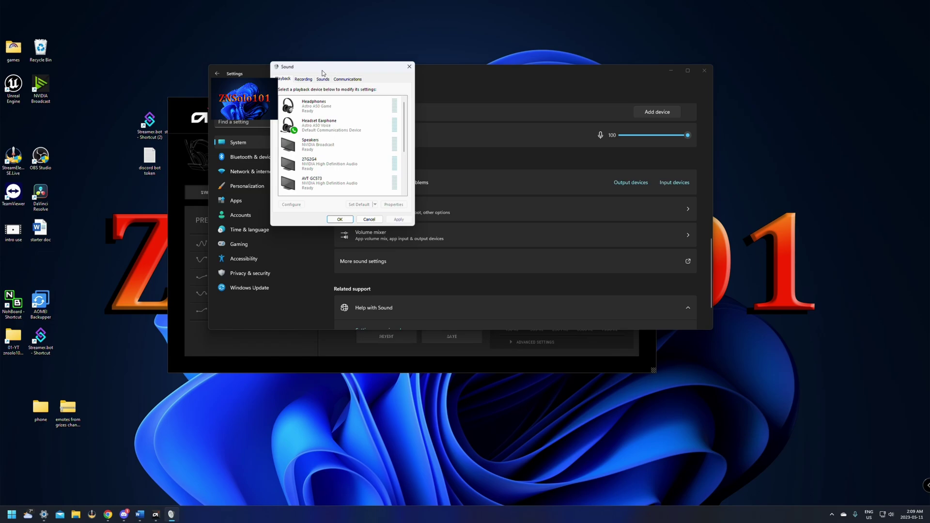
- Review the Headset Earphone playback device's options, then show the Recording devices list
right_click(313, 132)
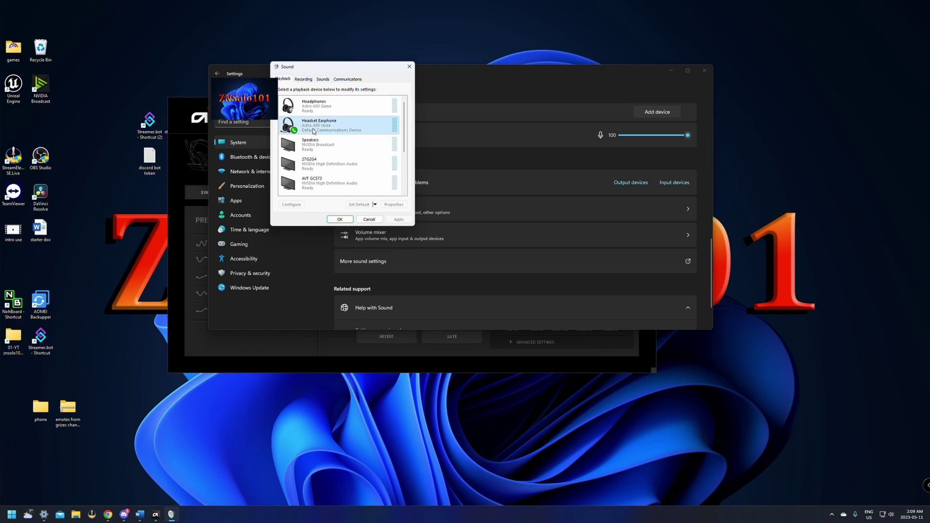
click(352, 71)
scroll(405, 122, down, 3)
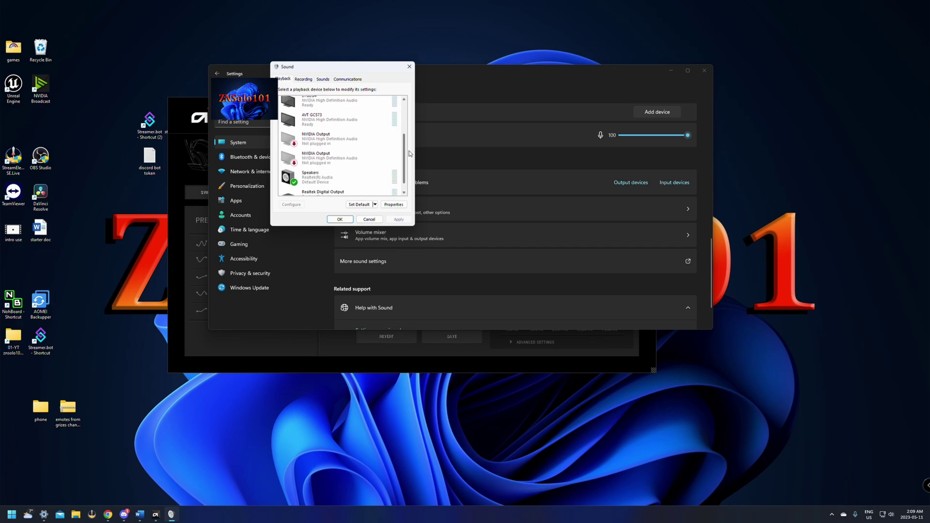
scroll(406, 109, up, 3)
click(303, 79)
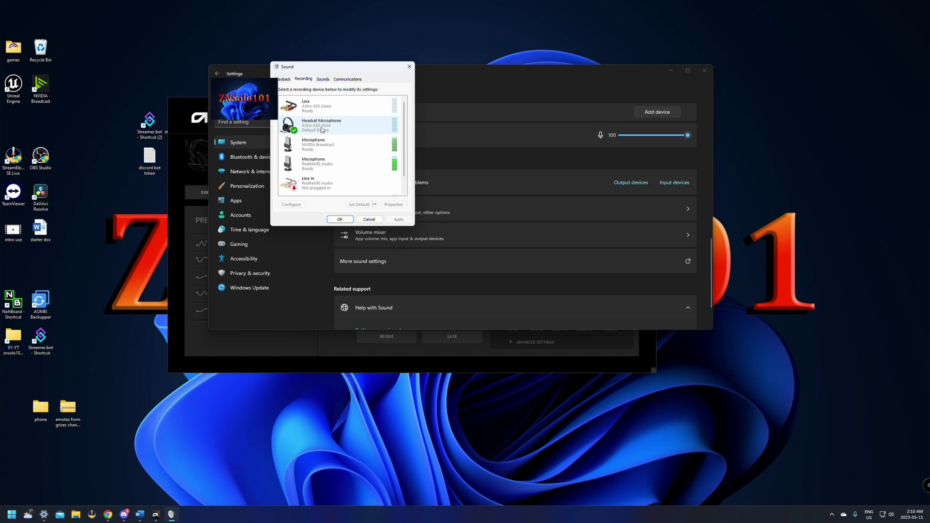
scroll(405, 160, down, 1)
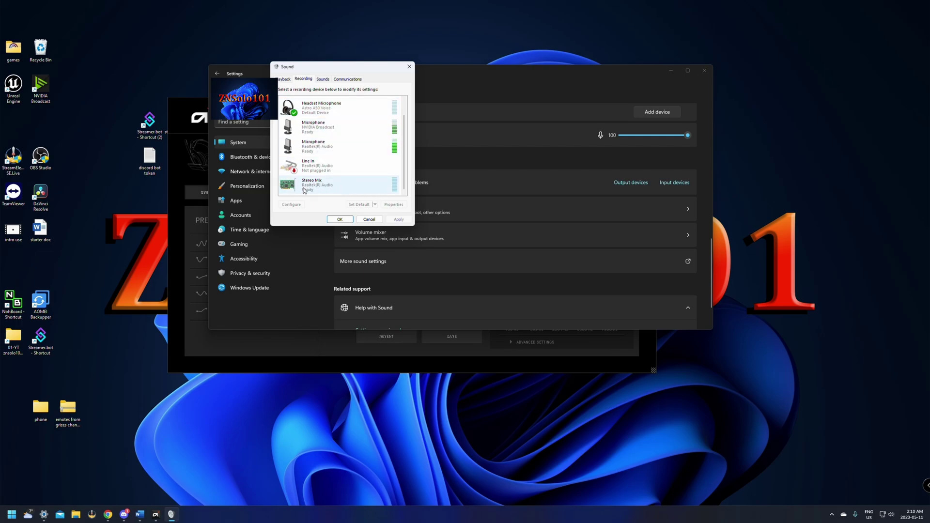
- Make Stereo Mix listen through AVT GC573 (NVIDIA High Definition Audio) and save
right_click(318, 185)
key(Escape)
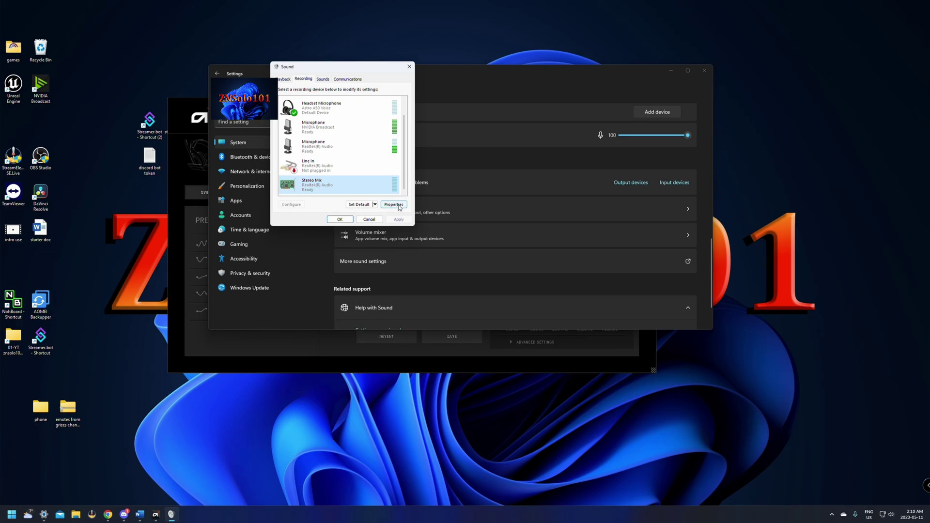
click(394, 205)
click(310, 106)
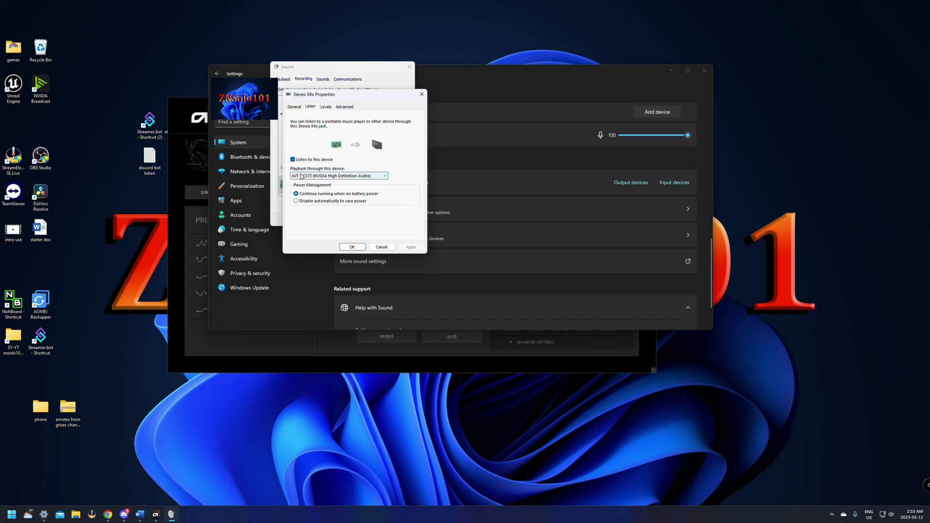
click(316, 179)
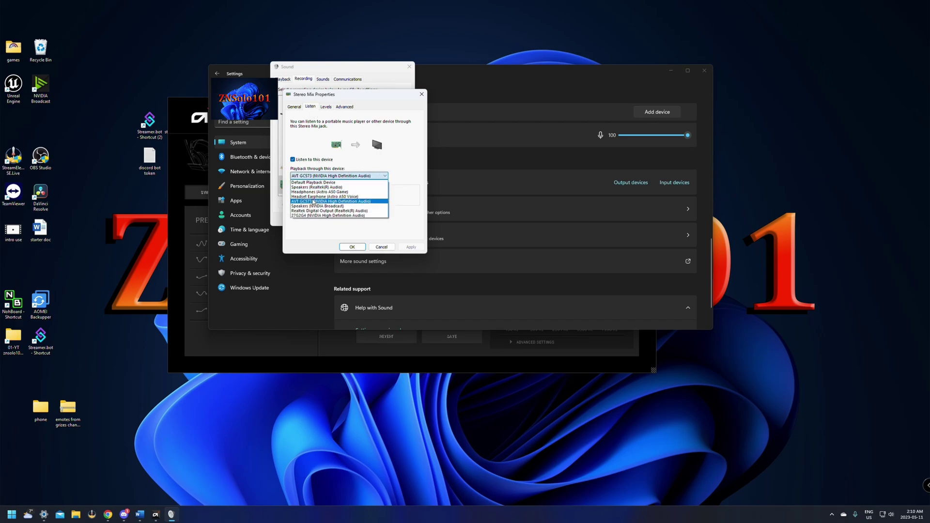
click(352, 247)
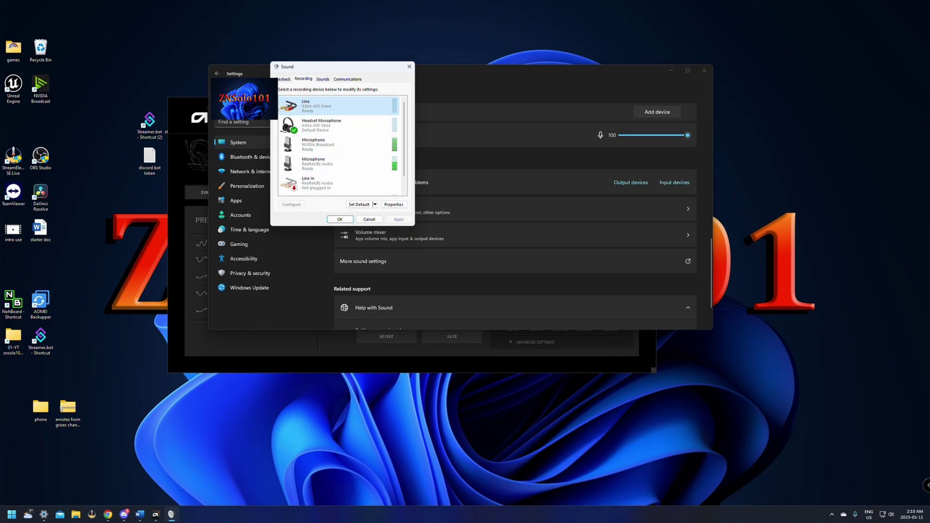
- Keep Line (Astro A50 Game) listening through AVT GC573 (NVIDIA High Definition Audio) and save
click(390, 204)
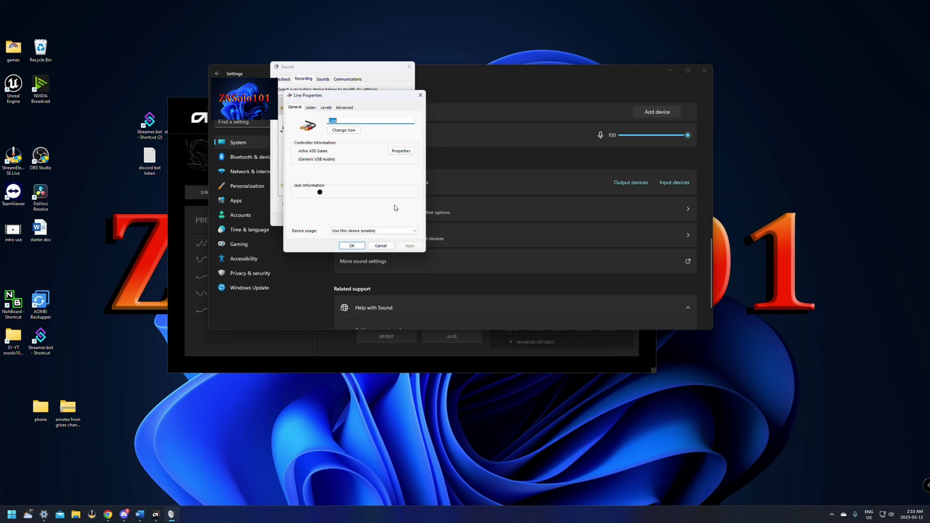
click(310, 107)
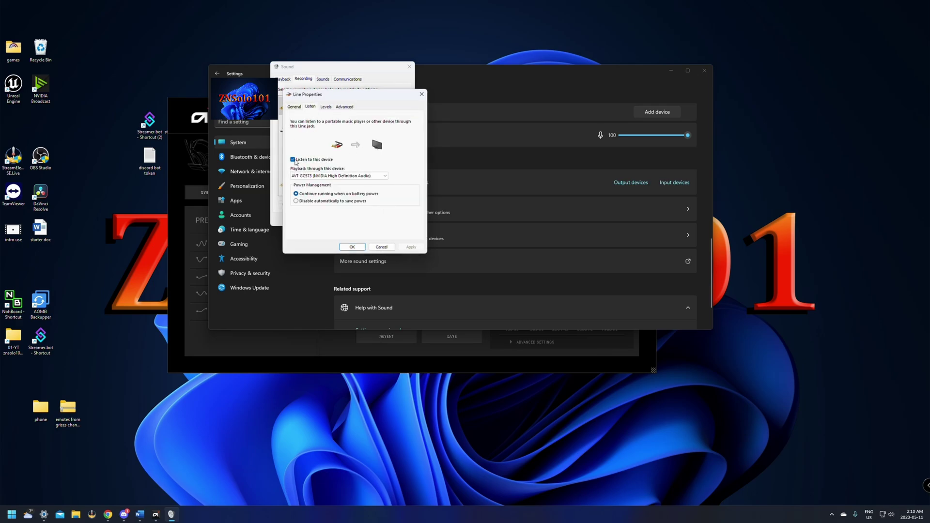
click(308, 177)
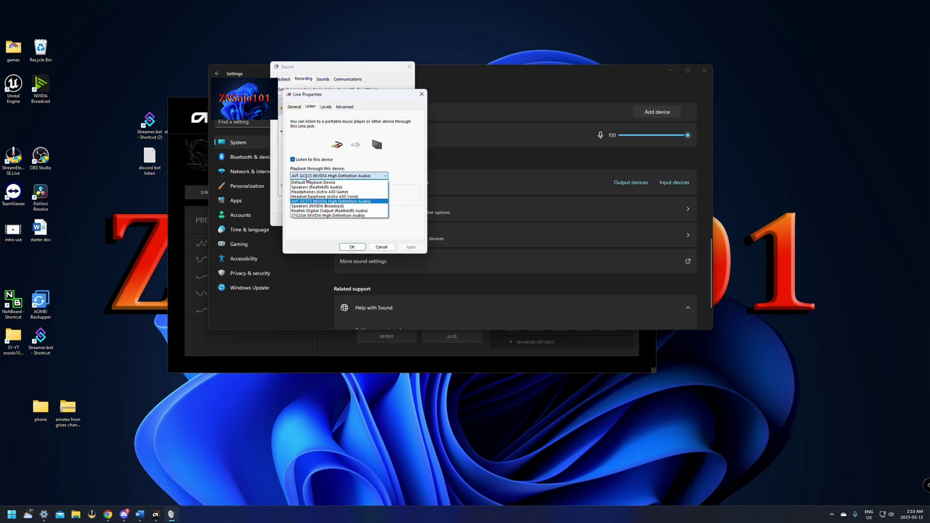
click(306, 201)
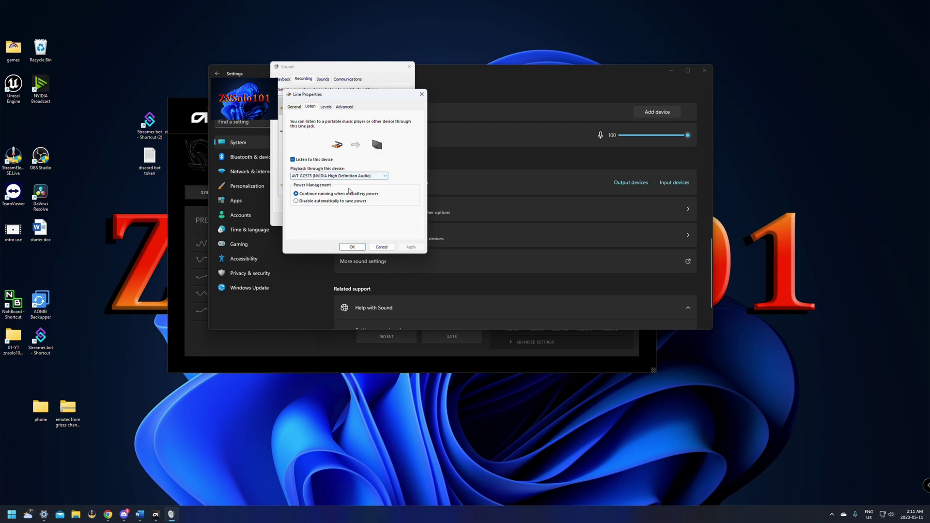
click(352, 247)
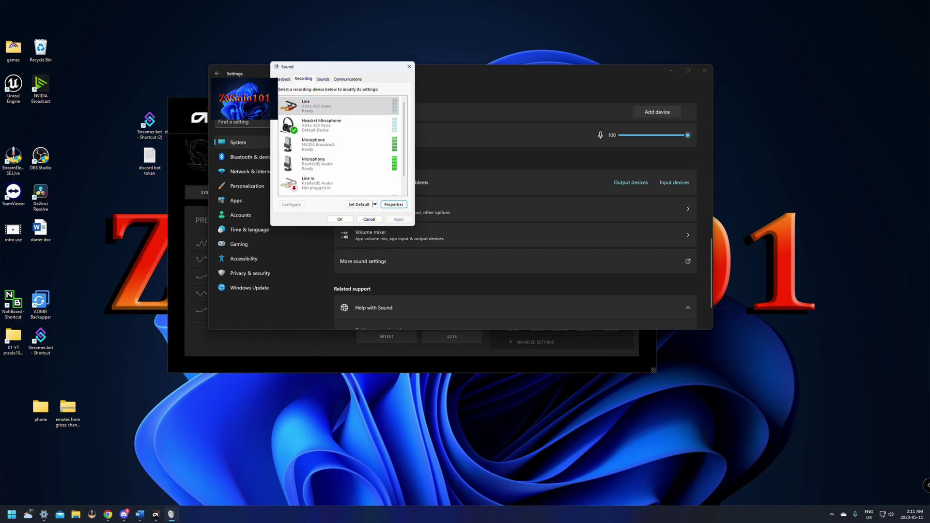
- Briefly check quick settings, move the Sound dialog aside, then close it with OK
click(890, 514)
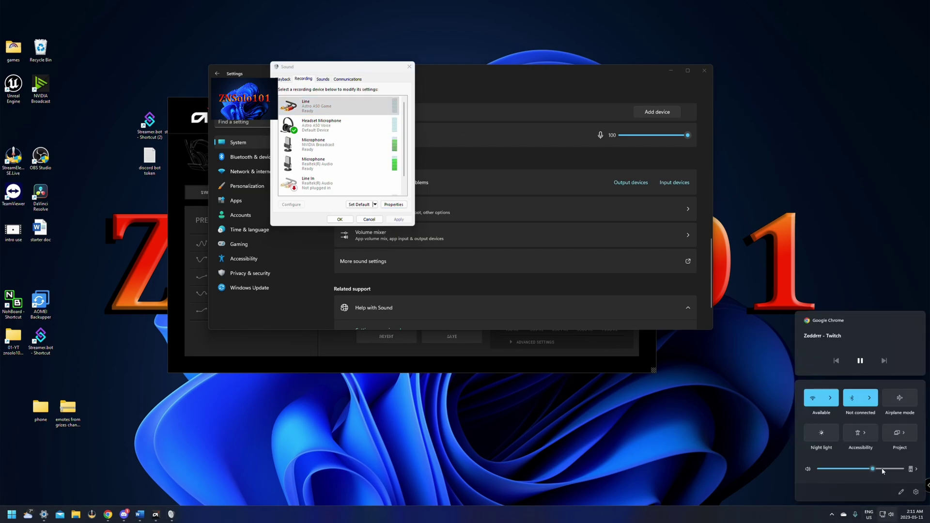
key(Escape)
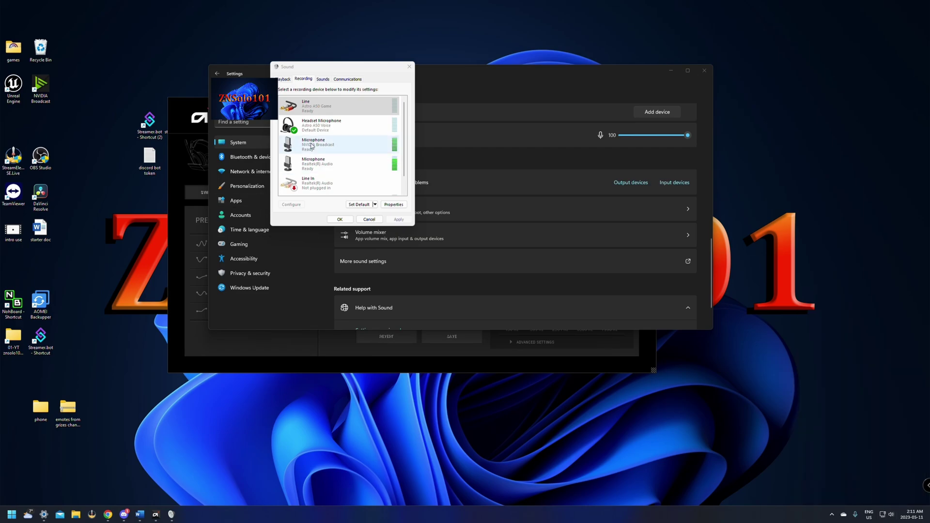
drag(351, 72, 364, 83)
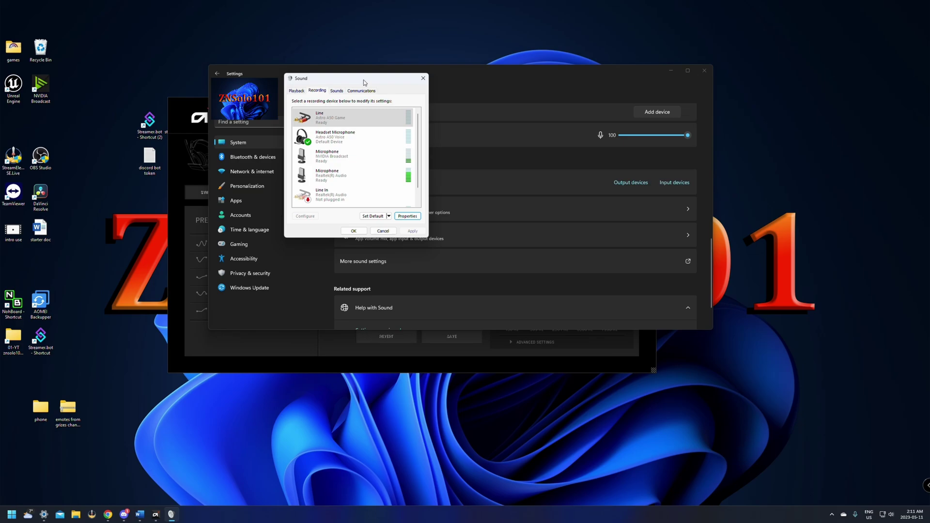
drag(363, 84, 307, 92)
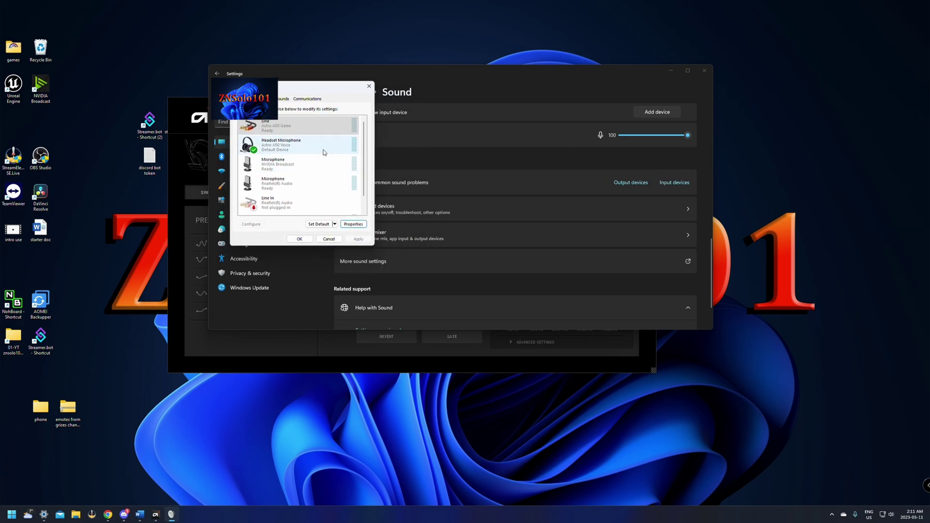
click(300, 240)
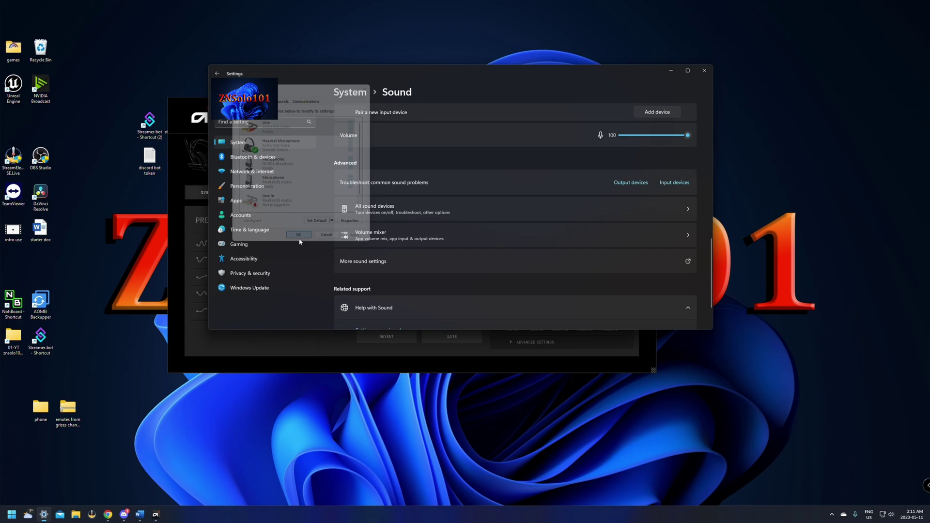
- Close the Windows Settings window so the recording OBS Studio window is in view
click(704, 70)
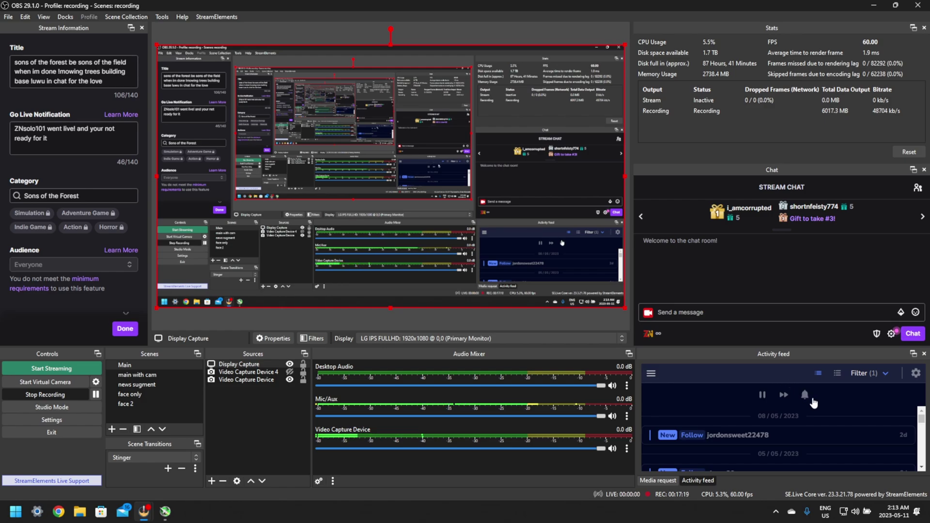
right_click(855, 517)
click(855, 519)
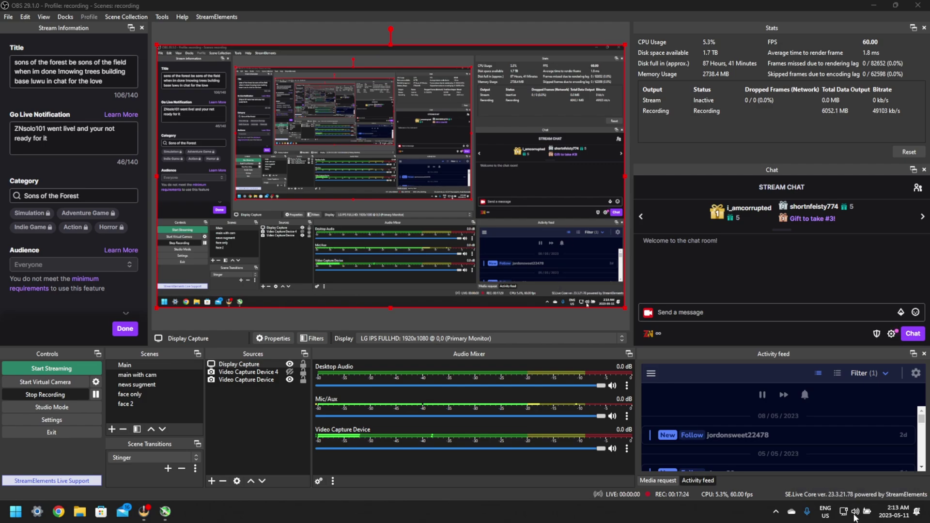
click(855, 517)
click(905, 450)
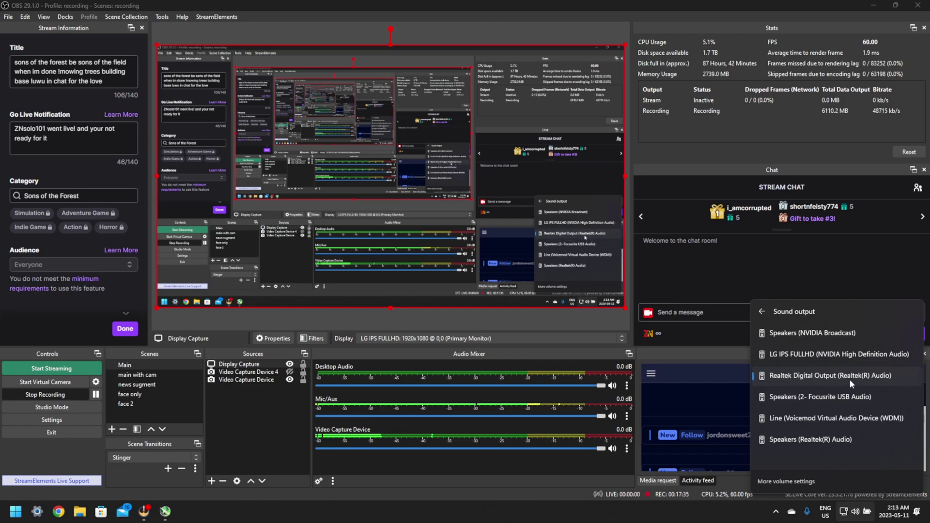
key(Escape)
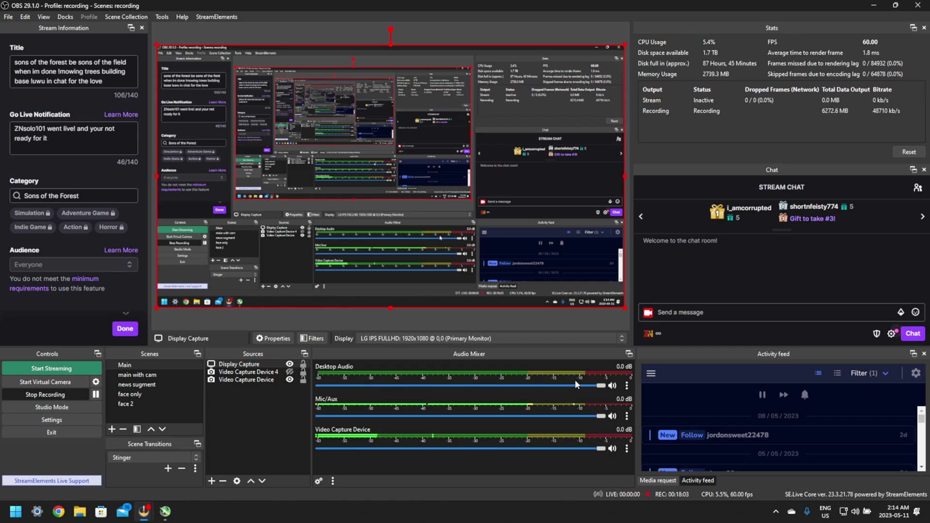
- Mute the Desktop Audio channel in the OBS Audio Mixer
click(613, 386)
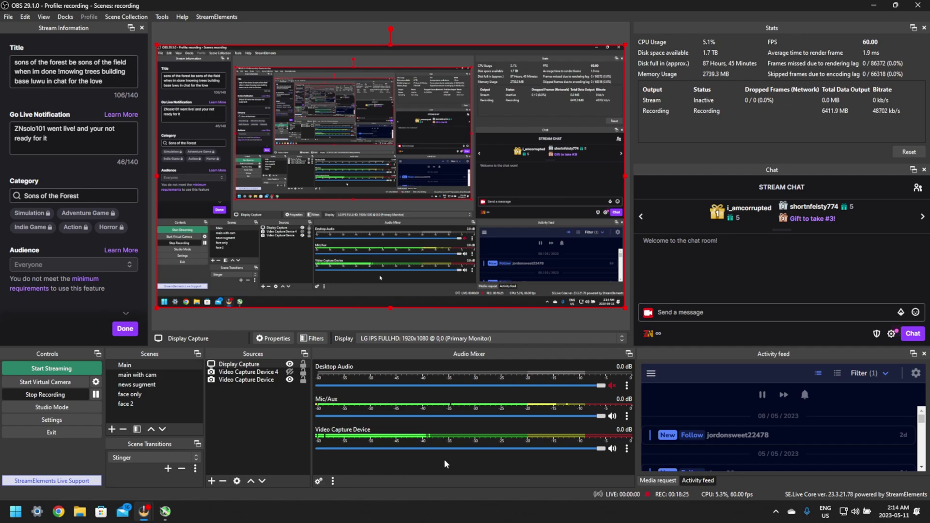
- Turn Desktop Audio off so its speaker icon shows red, leaving Mic/Aux and Video Capture Device live
click(612, 386)
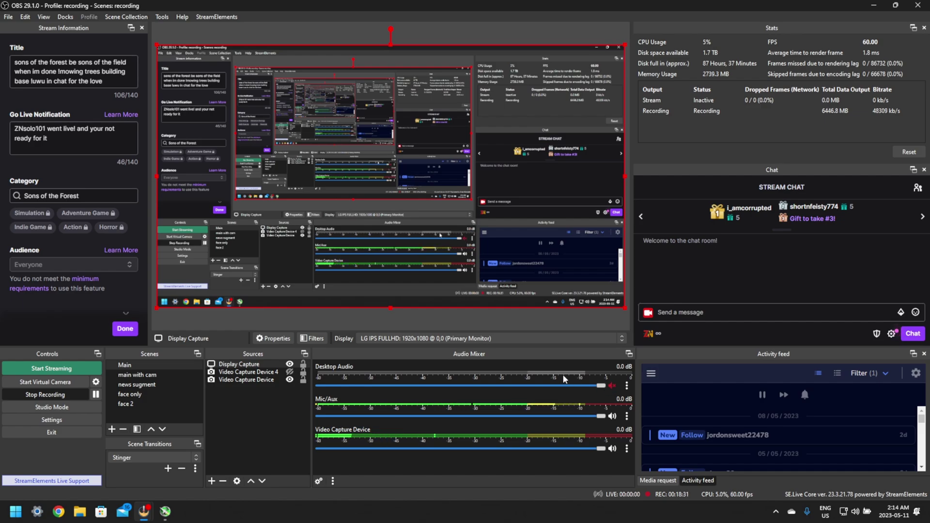